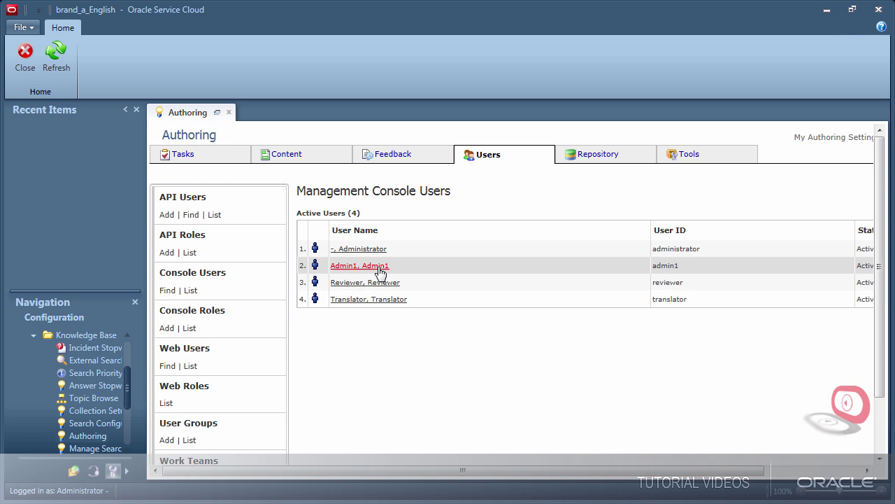
Remove Español España from Admin1's content locales, leaving English United States, and save
{"action": "left_click_drag", "start_coordinate": [439, 470], "coordinate": [565, 467]}
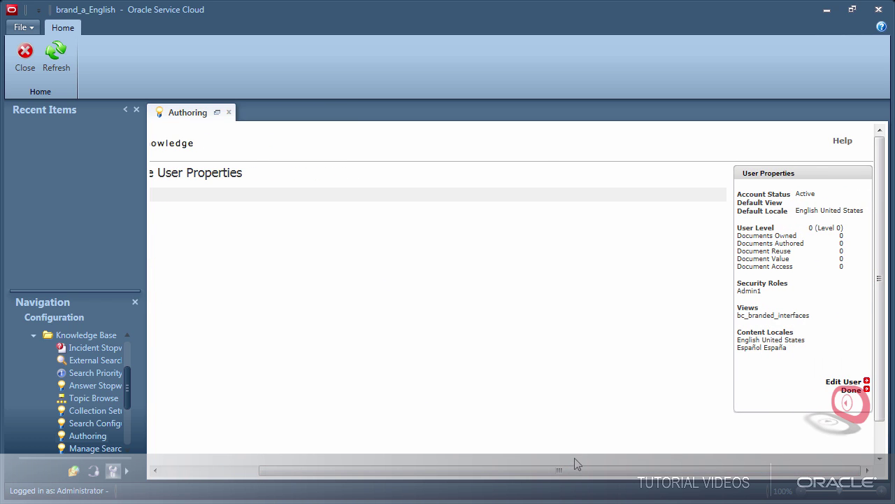
{"action": "left_click", "coordinate": [840, 381]}
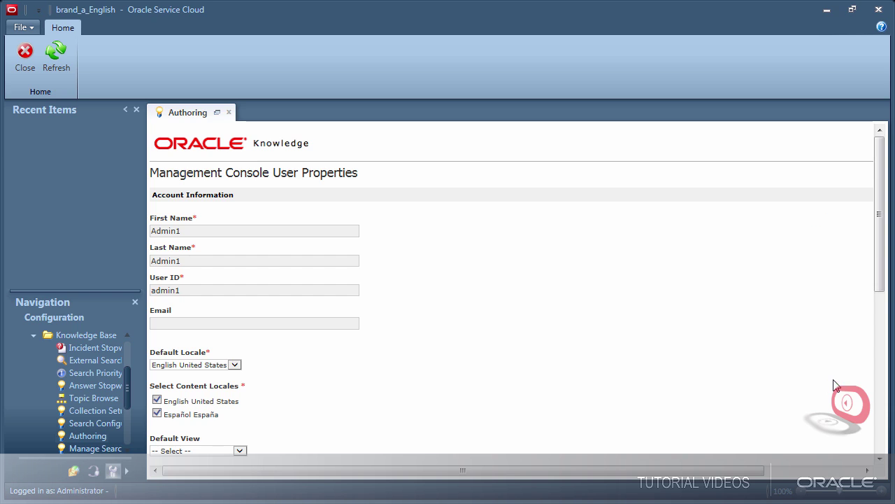
{"action": "left_click", "coordinate": [156, 414]}
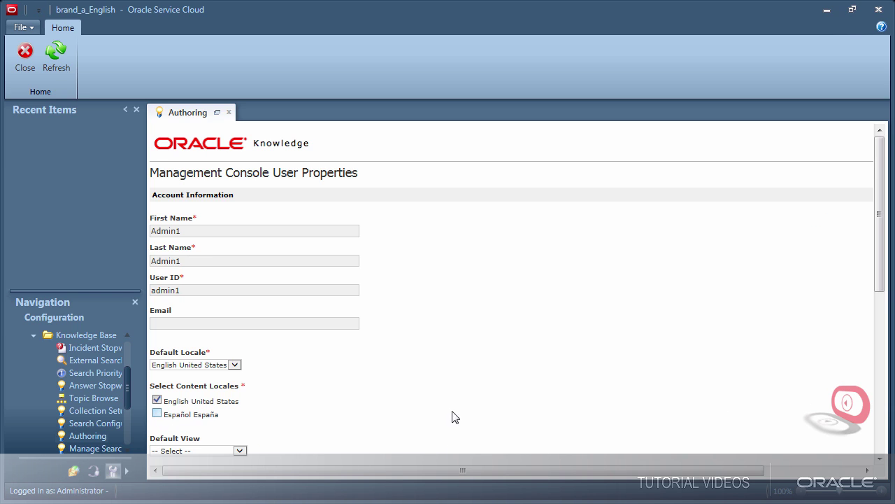
{"action": "left_click_drag", "start_coordinate": [876, 290], "coordinate": [871, 459]}
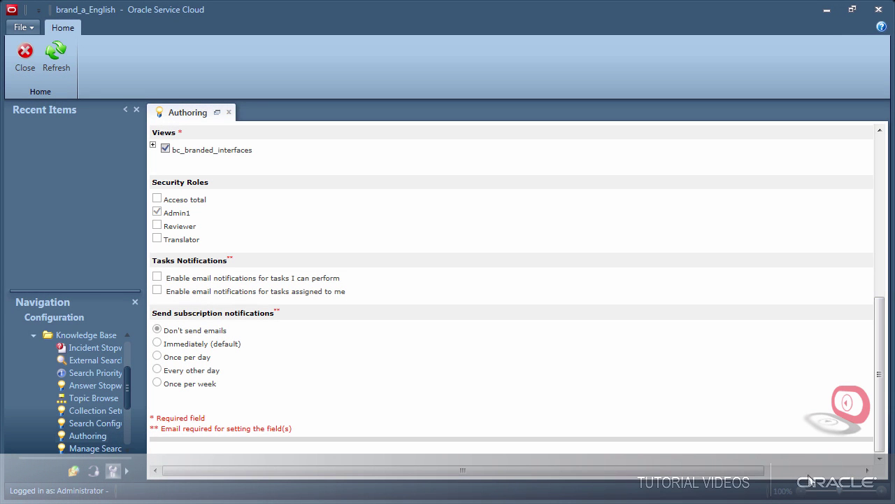
{"action": "left_click_drag", "start_coordinate": [710, 473], "coordinate": [806, 473]}
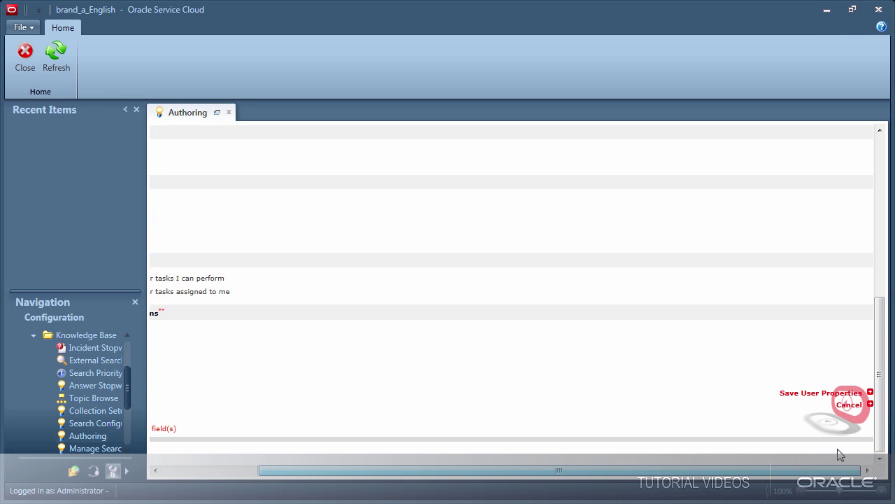
{"action": "left_click", "coordinate": [830, 394]}
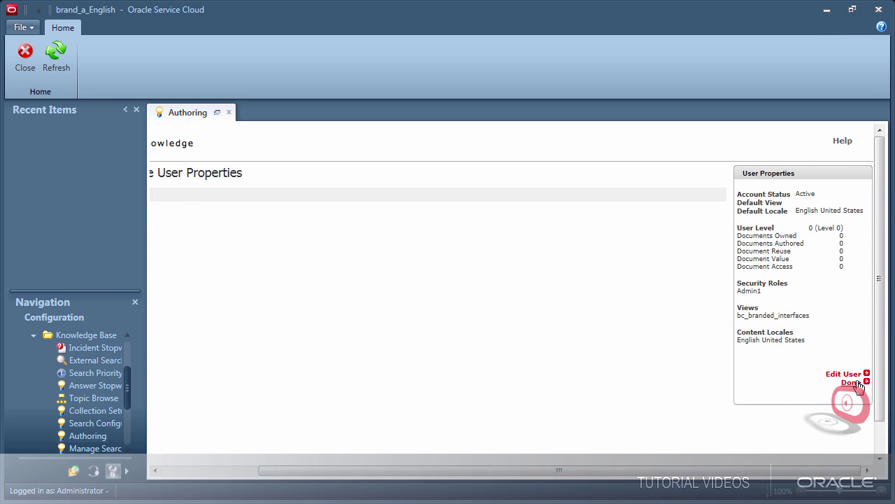
{"action": "left_click", "coordinate": [853, 383]}
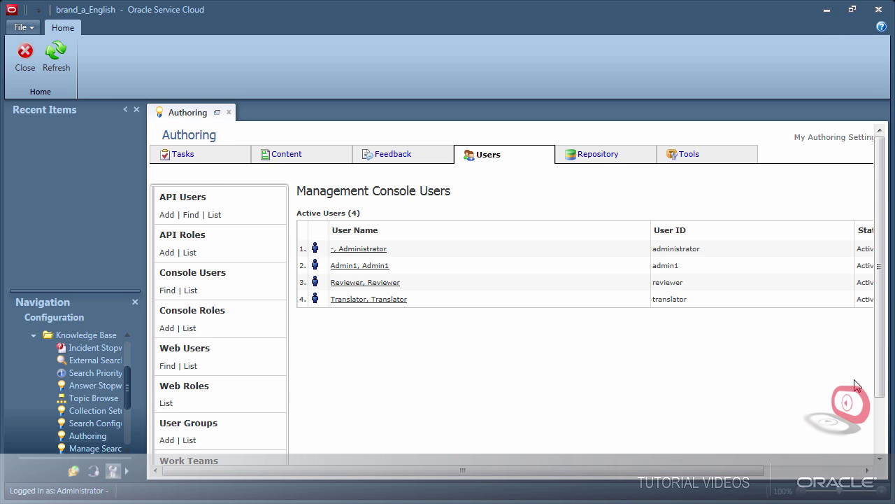
Drop Español España from the Reviewer user's content locales so only English United States remains, and save
{"action": "left_click", "coordinate": [393, 287]}
{"action": "left_click_drag", "start_coordinate": [672, 470], "coordinate": [769, 470]}
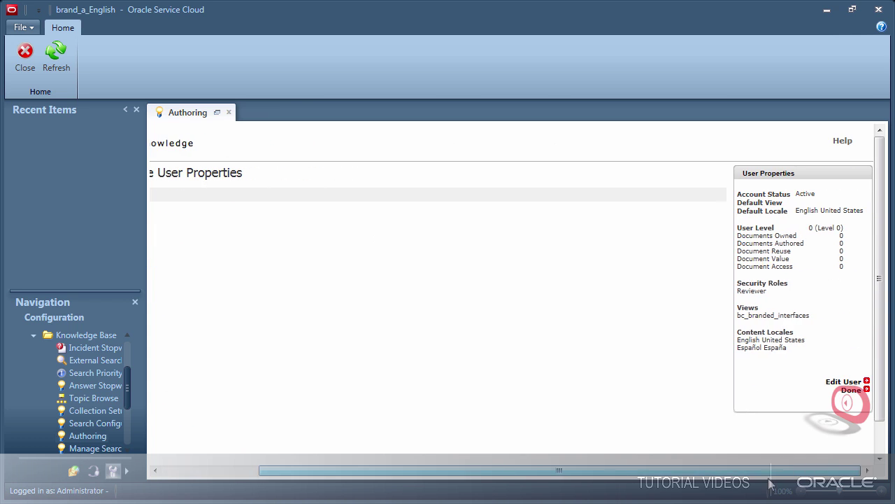
{"action": "left_click", "coordinate": [855, 384]}
{"action": "left_click_drag", "start_coordinate": [879, 287], "coordinate": [880, 448]}
{"action": "left_click_drag", "start_coordinate": [700, 470], "coordinate": [796, 470]}
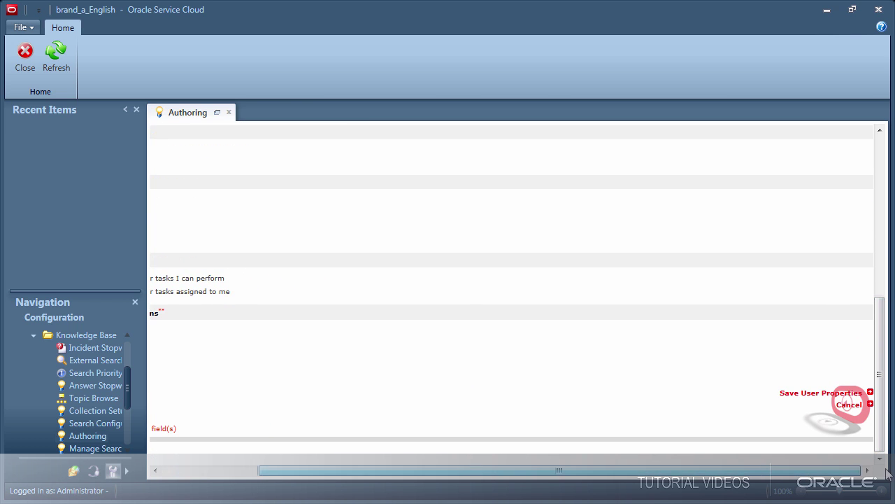
{"action": "left_click", "coordinate": [811, 394]}
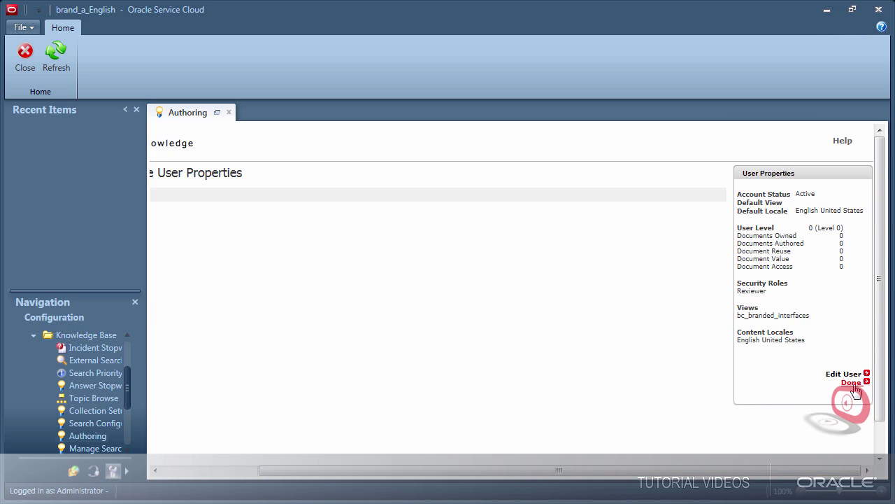
{"action": "left_click", "coordinate": [852, 383]}
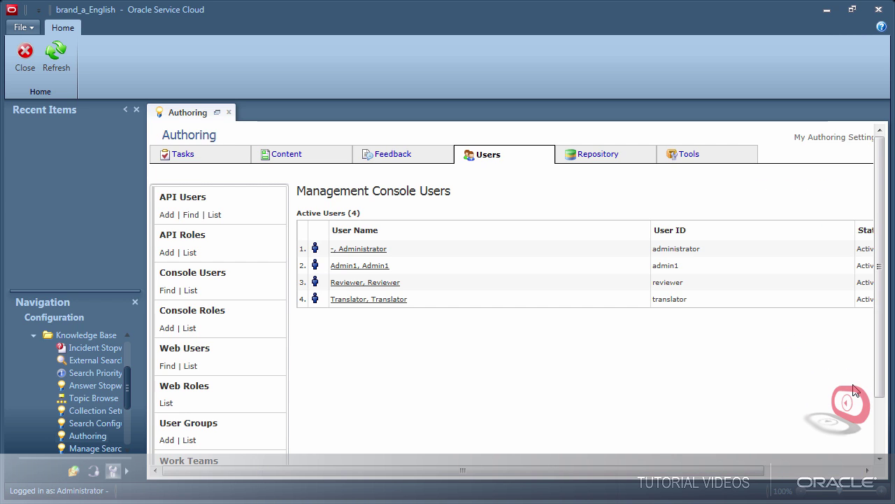
Give the Admin1 role the search, categories, channels, data lists, interfaces, tasks, work teams and views management activities
{"action": "left_click", "coordinate": [188, 328]}
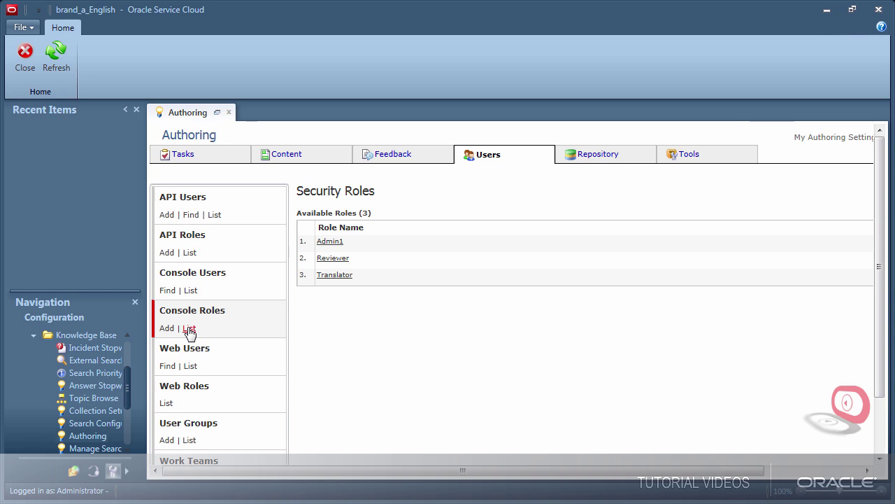
{"action": "left_click", "coordinate": [330, 242]}
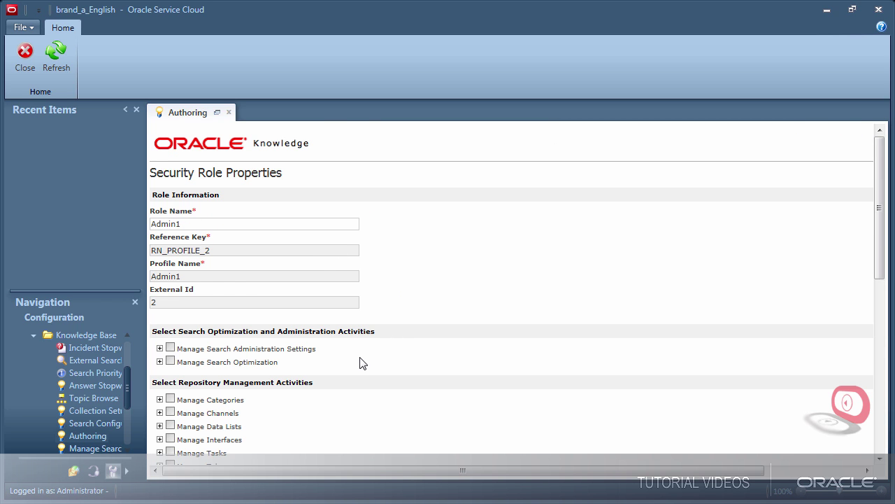
{"action": "scroll", "coordinate": [362, 363], "scroll_direction": "down", "scroll_amount": 3}
{"action": "left_click", "coordinate": [170, 194]}
{"action": "left_click", "coordinate": [170, 208]}
{"action": "left_click", "coordinate": [170, 245]}
{"action": "left_click", "coordinate": [170, 259]}
{"action": "left_click", "coordinate": [170, 286]}
{"action": "left_click", "coordinate": [170, 299]}
{"action": "left_click", "coordinate": [170, 312]}
{"action": "left_click", "coordinate": [170, 325]}
{"action": "left_click", "coordinate": [170, 339]}
{"action": "left_click", "coordinate": [170, 351]}
Grant Admin1 Manage Roles, User Groups, Users and Content, plus the FAQ channel privilege
{"action": "scroll", "coordinate": [173, 362], "scroll_direction": "down", "scroll_amount": 3}
{"action": "left_click", "coordinate": [170, 236]}
{"action": "left_click", "coordinate": [170, 250]}
{"action": "left_click", "coordinate": [170, 263]}
{"action": "left_click", "coordinate": [170, 309]}
{"action": "left_click", "coordinate": [174, 350]}
Enable the Channel Alerts, Forms, Ratings and Recommendations collaboration activities and save the role
{"action": "scroll", "coordinate": [216, 390], "scroll_direction": "down", "scroll_amount": 3}
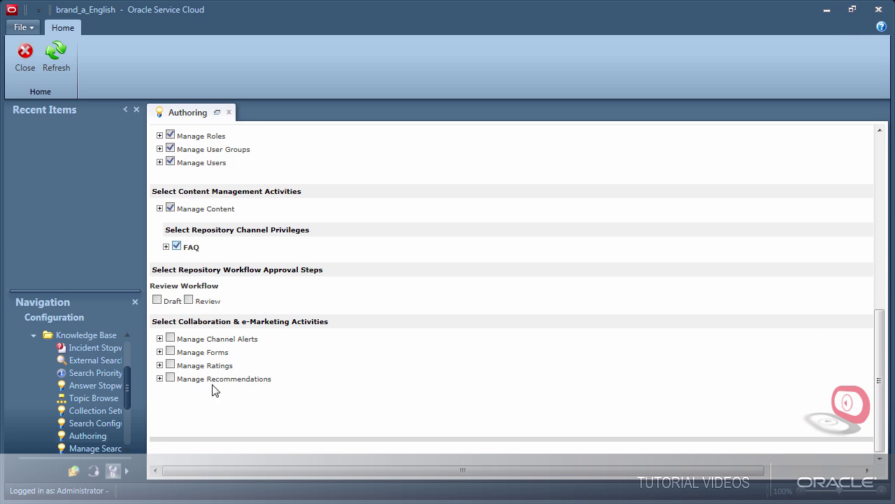
{"action": "left_click", "coordinate": [170, 338]}
{"action": "left_click", "coordinate": [170, 352]}
{"action": "left_click", "coordinate": [170, 366]}
{"action": "left_click", "coordinate": [170, 378]}
{"action": "left_click_drag", "start_coordinate": [362, 474], "coordinate": [736, 444]}
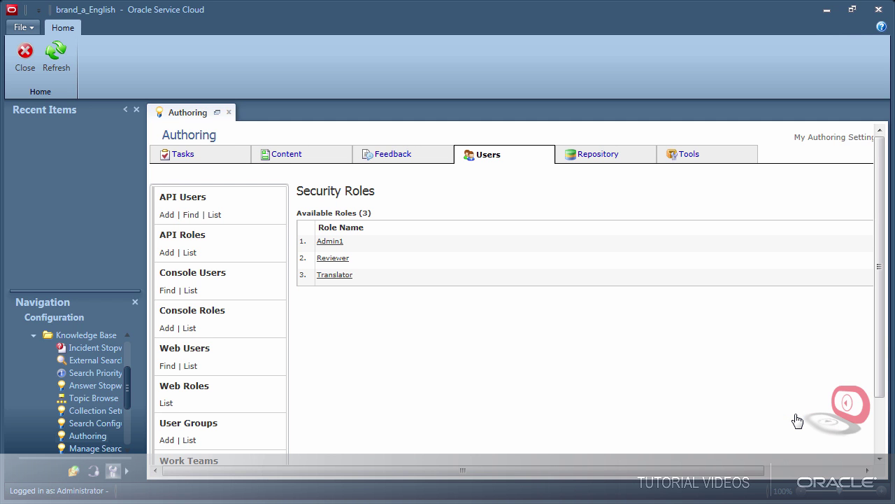
In the Reviewer role, enable Assign Tasks to Current User under Manage Tasks
{"action": "left_click", "coordinate": [343, 263]}
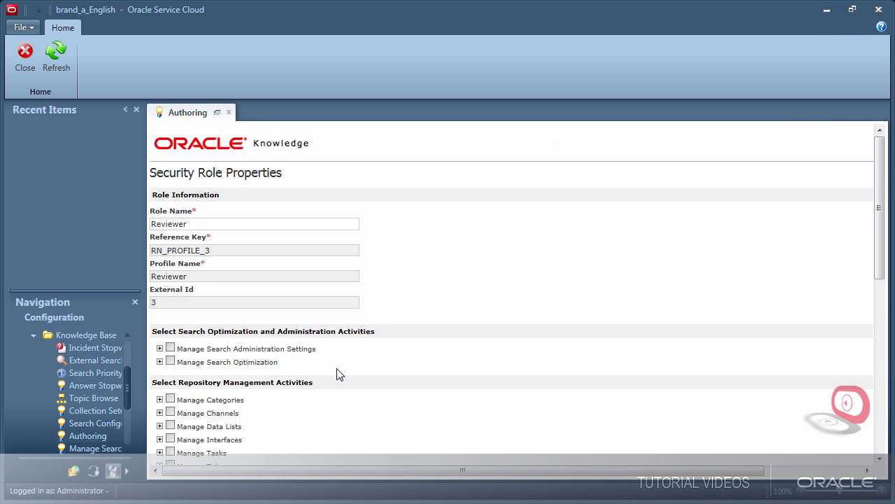
{"action": "scroll", "coordinate": [336, 375], "scroll_direction": "down", "scroll_amount": 1}
{"action": "scroll", "coordinate": [337, 374], "scroll_direction": "down", "scroll_amount": 1}
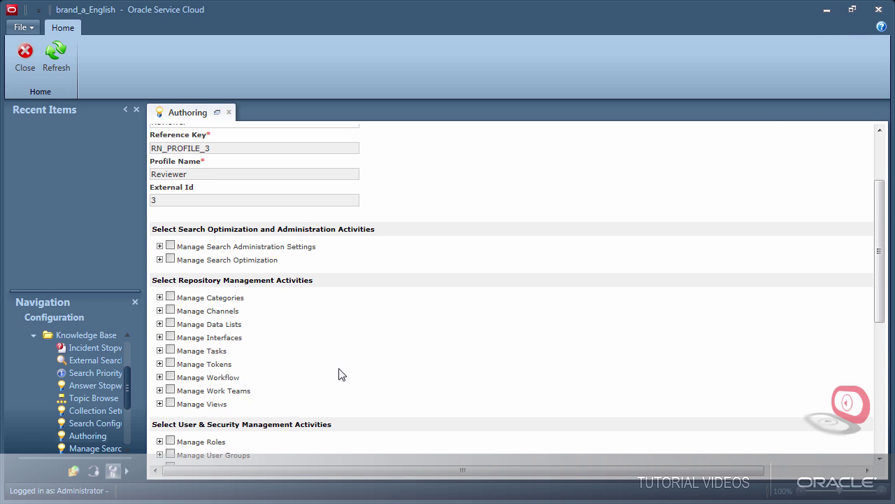
{"action": "left_click", "coordinate": [159, 350]}
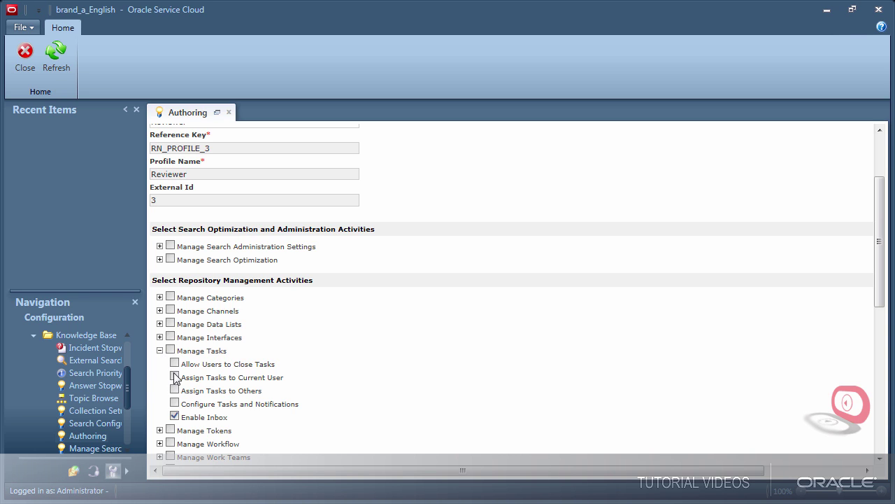
{"action": "left_click", "coordinate": [174, 377]}
{"action": "scroll", "coordinate": [343, 405], "scroll_direction": "down", "scroll_amount": 3}
{"action": "scroll", "coordinate": [342, 405], "scroll_direction": "down", "scroll_amount": 3}
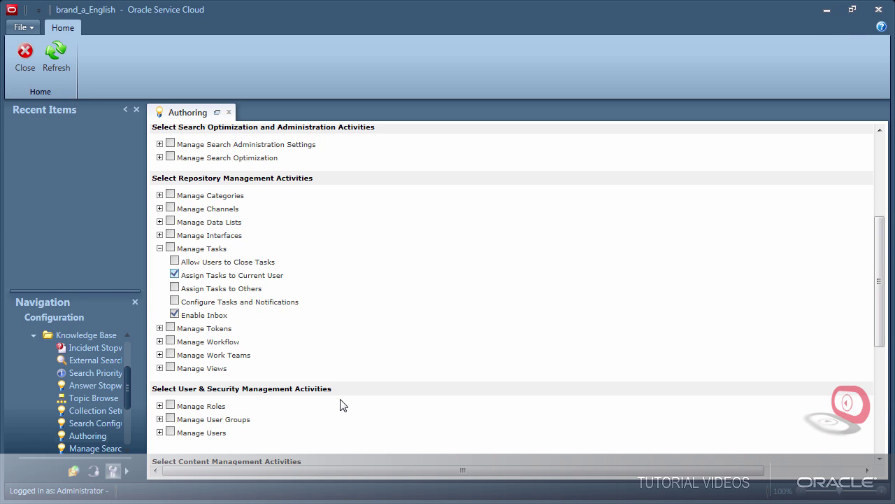
{"action": "scroll", "coordinate": [343, 406], "scroll_direction": "down", "scroll_amount": 3}
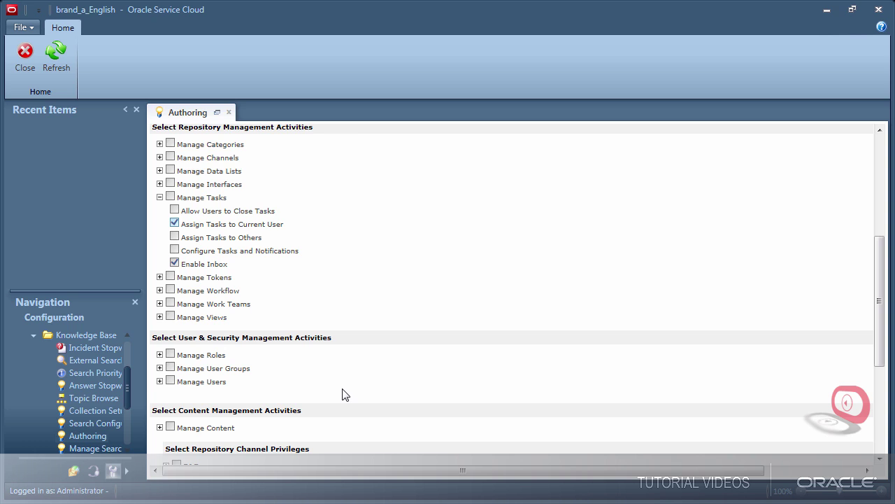
{"action": "scroll", "coordinate": [343, 395], "scroll_direction": "down", "scroll_amount": 3}
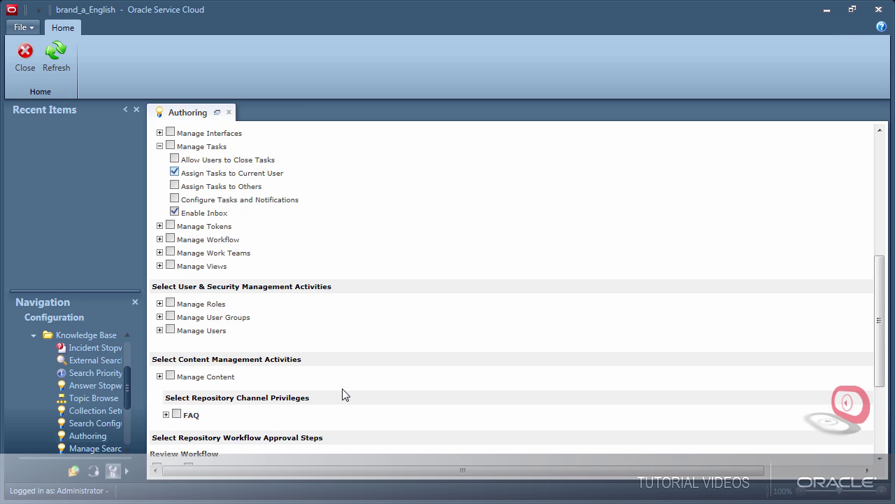
{"action": "scroll", "coordinate": [343, 395], "scroll_direction": "down", "scroll_amount": 3}
{"action": "scroll", "coordinate": [342, 394], "scroll_direction": "down", "scroll_amount": 3}
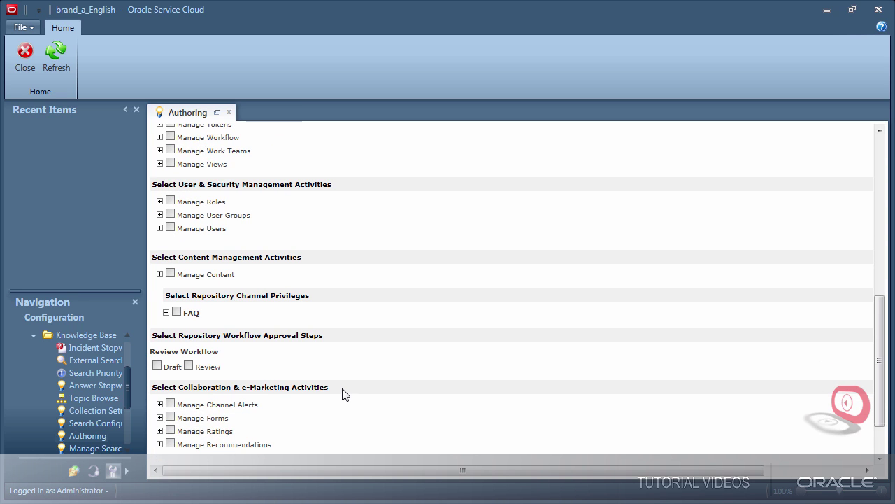
Grant the role the FAQ Modify, Delete and Clear Check Out privileges
{"action": "left_click", "coordinate": [166, 312]}
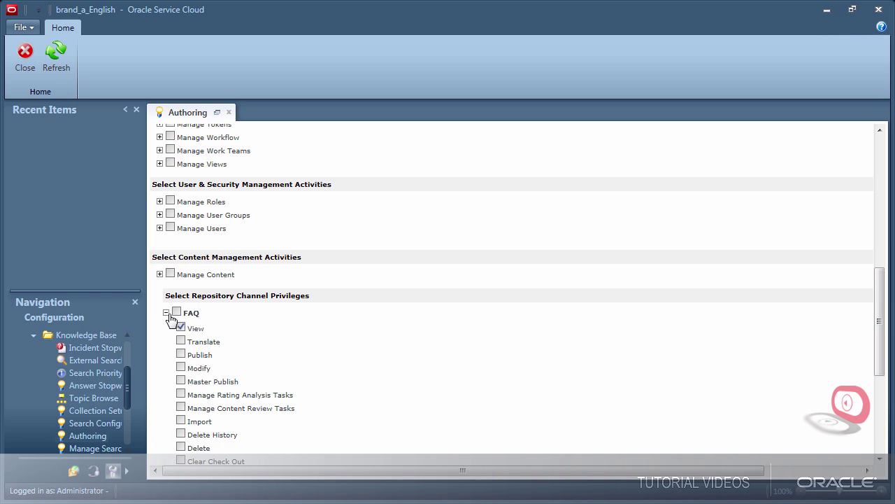
{"action": "left_click", "coordinate": [180, 368]}
{"action": "left_click", "coordinate": [181, 449]}
{"action": "scroll", "coordinate": [323, 439], "scroll_direction": "down", "scroll_amount": 1}
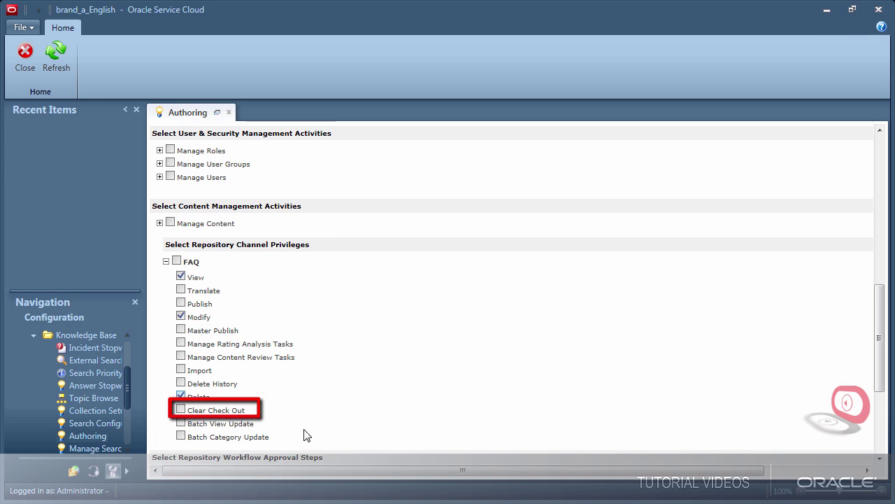
{"action": "left_click", "coordinate": [182, 410]}
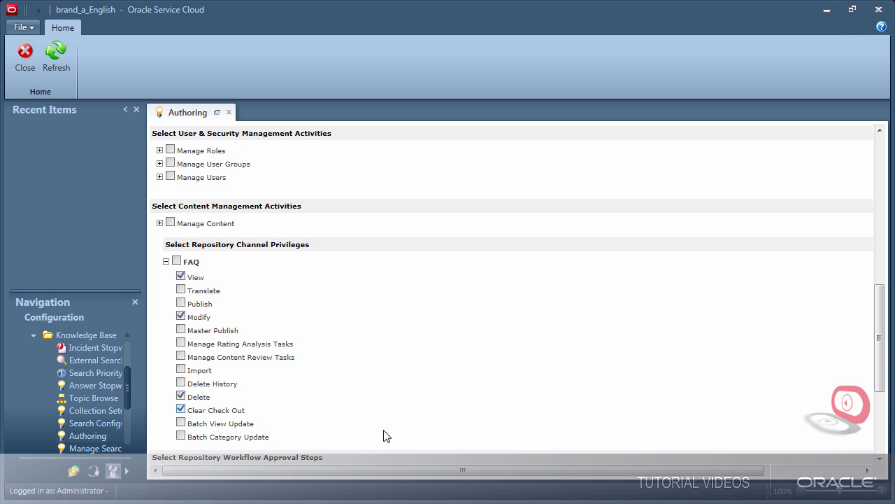
Enable the Review workflow approval step and save the role properties
{"action": "scroll", "coordinate": [384, 436], "scroll_direction": "down", "scroll_amount": 2}
{"action": "scroll", "coordinate": [396, 430], "scroll_direction": "down", "scroll_amount": 2}
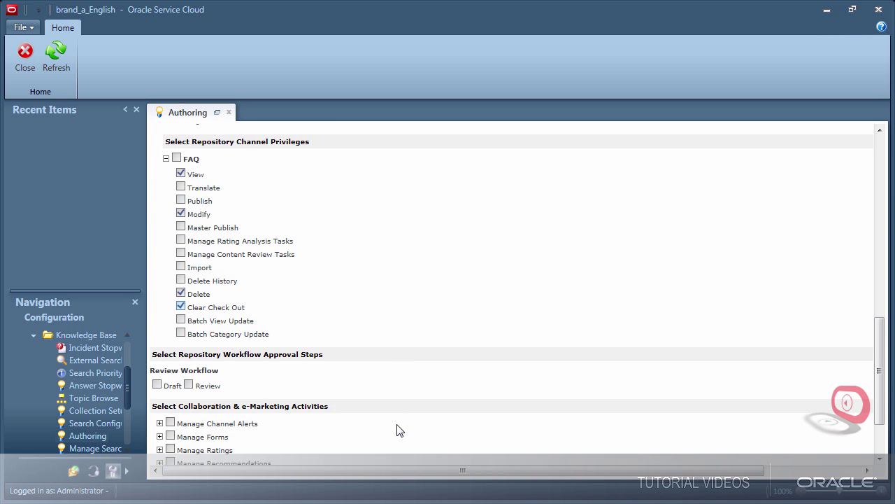
{"action": "scroll", "coordinate": [397, 429], "scroll_direction": "down", "scroll_amount": 1}
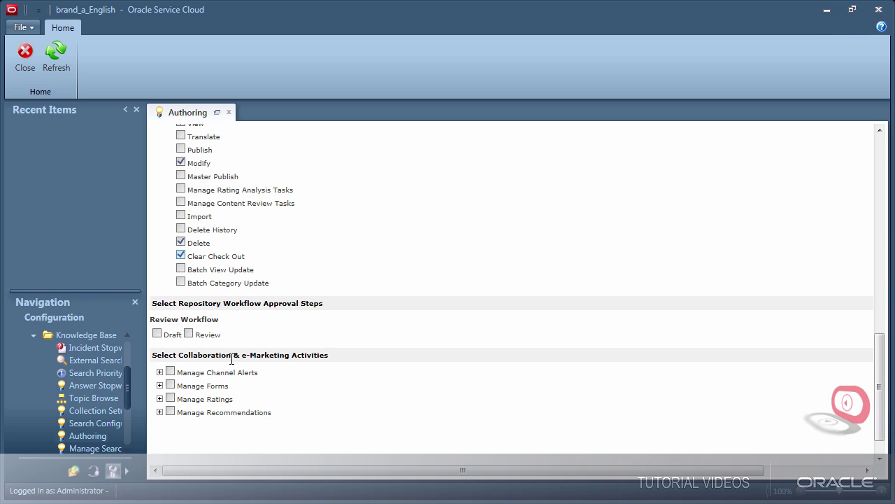
{"action": "left_click", "coordinate": [188, 335]}
{"action": "left_click_drag", "start_coordinate": [329, 472], "coordinate": [483, 486]}
{"action": "left_click", "coordinate": [799, 448]}
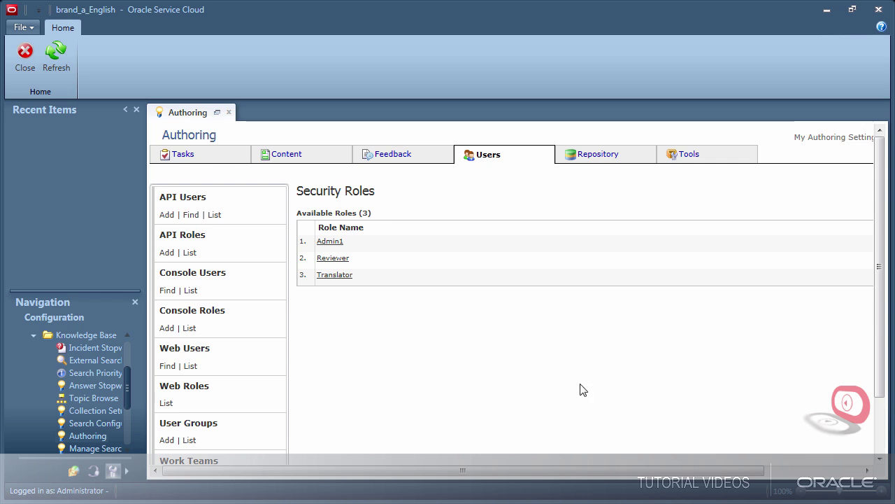
In the Translator role, enable Assign Tasks to Current User under Manage Tasks
{"action": "left_click", "coordinate": [336, 276]}
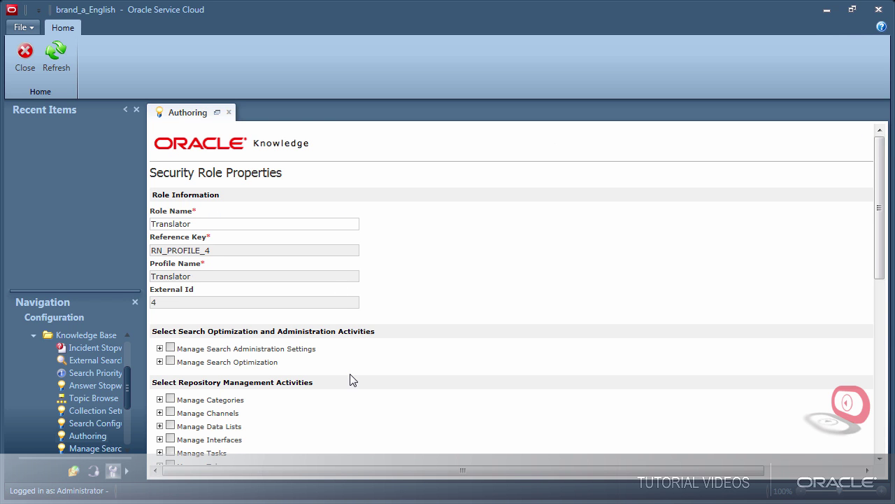
{"action": "scroll", "coordinate": [350, 377], "scroll_direction": "down", "scroll_amount": 3}
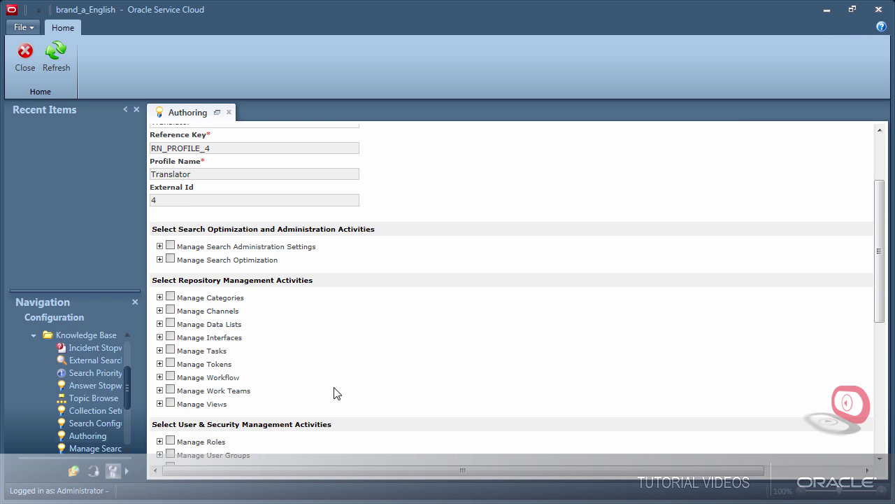
{"action": "left_click", "coordinate": [159, 351]}
{"action": "left_click", "coordinate": [174, 377]}
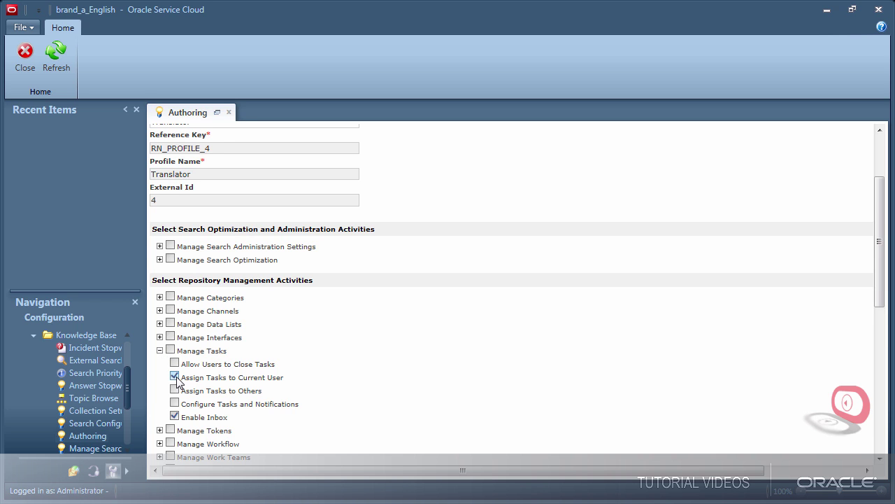
Grant the FAQ Translate, Modify, Delete and Clear Check Out privileges and save the Translator role
{"action": "scroll", "coordinate": [332, 399], "scroll_direction": "down", "scroll_amount": 3}
{"action": "scroll", "coordinate": [333, 398], "scroll_direction": "down", "scroll_amount": 4}
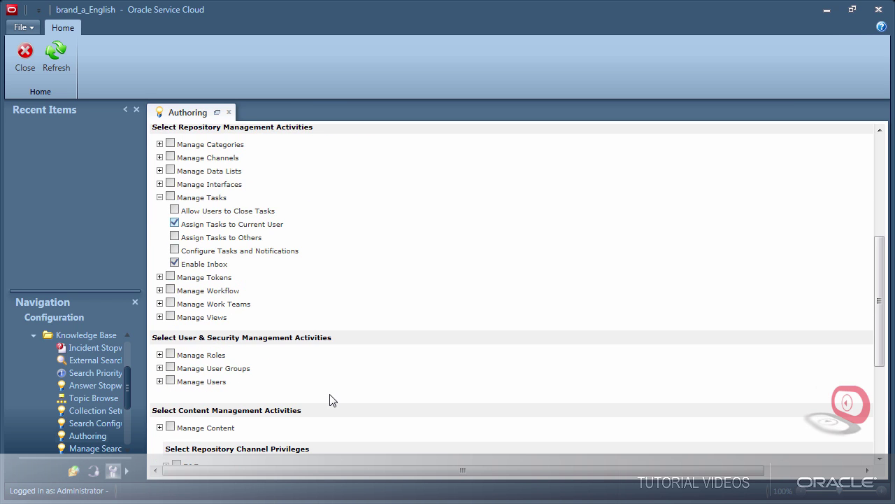
{"action": "scroll", "coordinate": [332, 400], "scroll_direction": "down", "scroll_amount": 1}
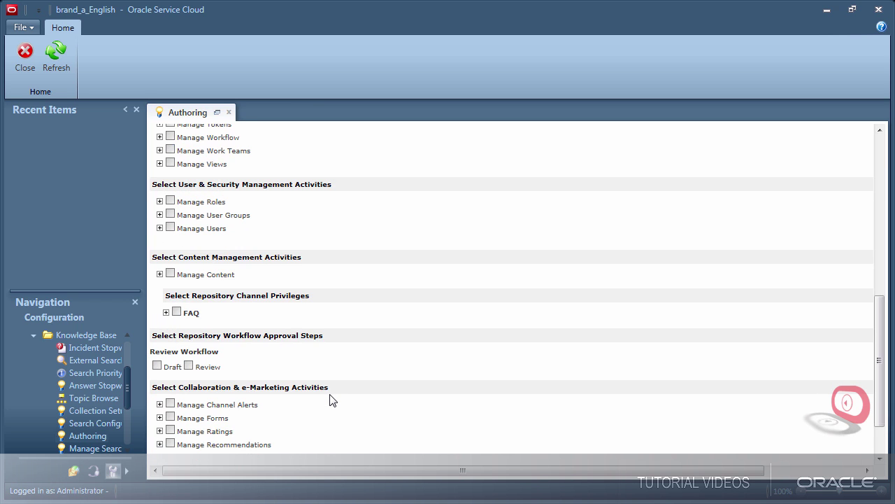
{"action": "left_click", "coordinate": [166, 312]}
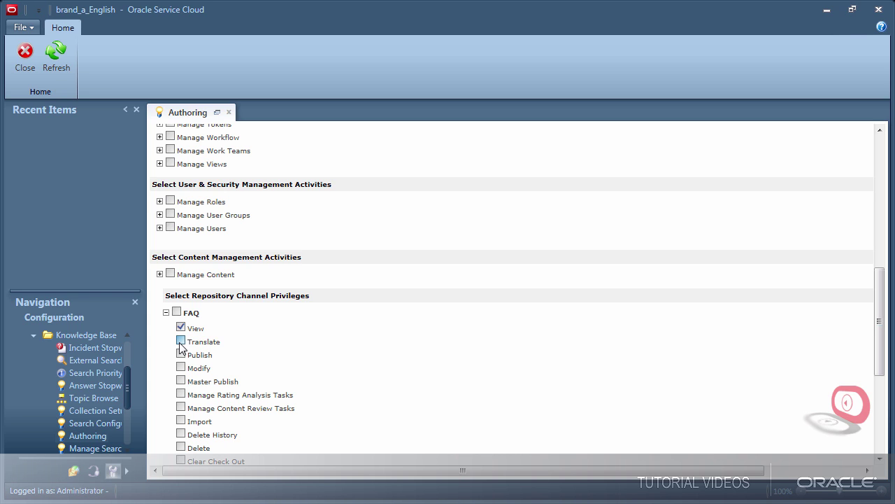
{"action": "left_click", "coordinate": [181, 341]}
{"action": "left_click", "coordinate": [181, 368]}
{"action": "scroll", "coordinate": [181, 368], "scroll_direction": "down", "scroll_amount": 3}
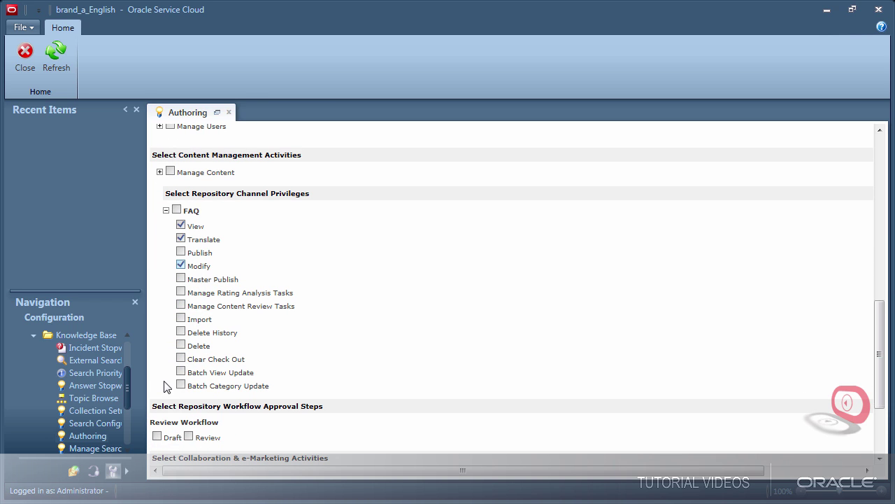
{"action": "left_click", "coordinate": [181, 358]}
{"action": "left_click", "coordinate": [181, 345]}
{"action": "scroll", "coordinate": [470, 412], "scroll_direction": "down", "scroll_amount": 2}
{"action": "scroll", "coordinate": [535, 416], "scroll_direction": "down", "scroll_amount": 2}
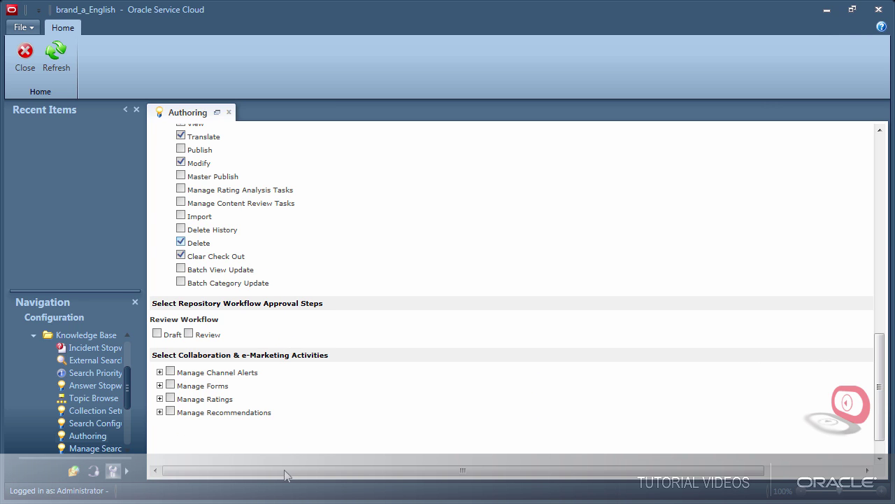
{"action": "left_click_drag", "start_coordinate": [286, 471], "coordinate": [404, 484]}
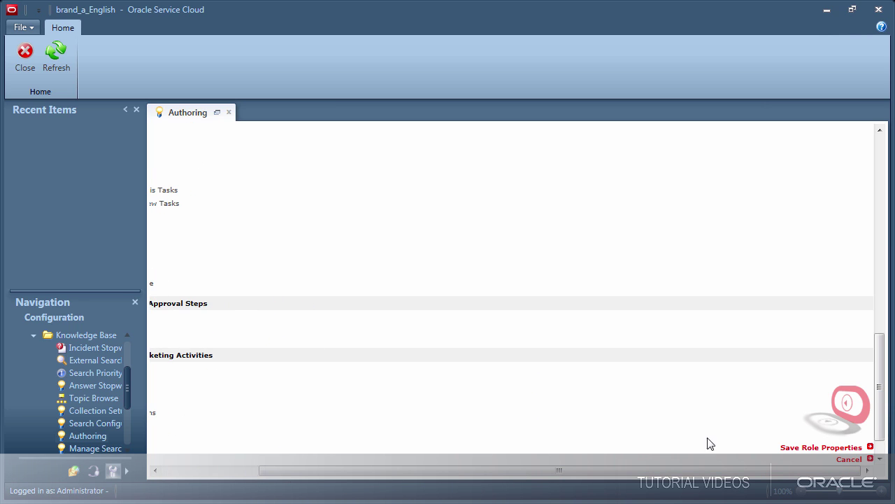
{"action": "left_click", "coordinate": [789, 448]}
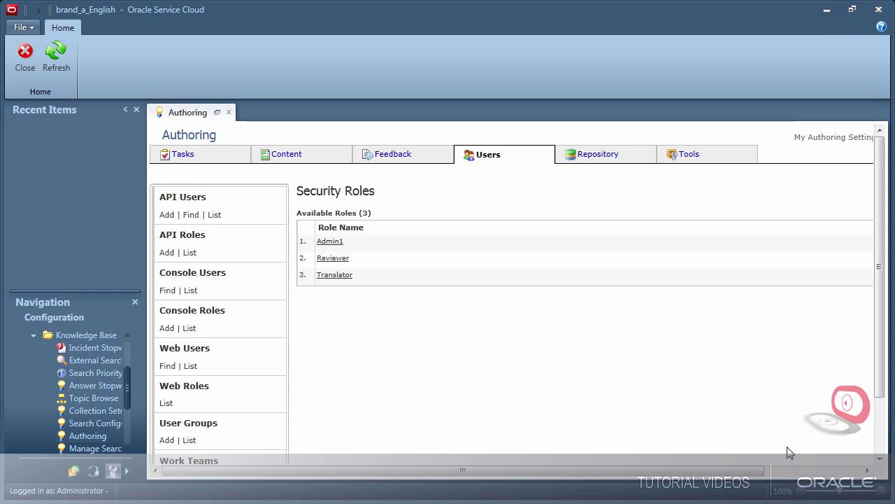